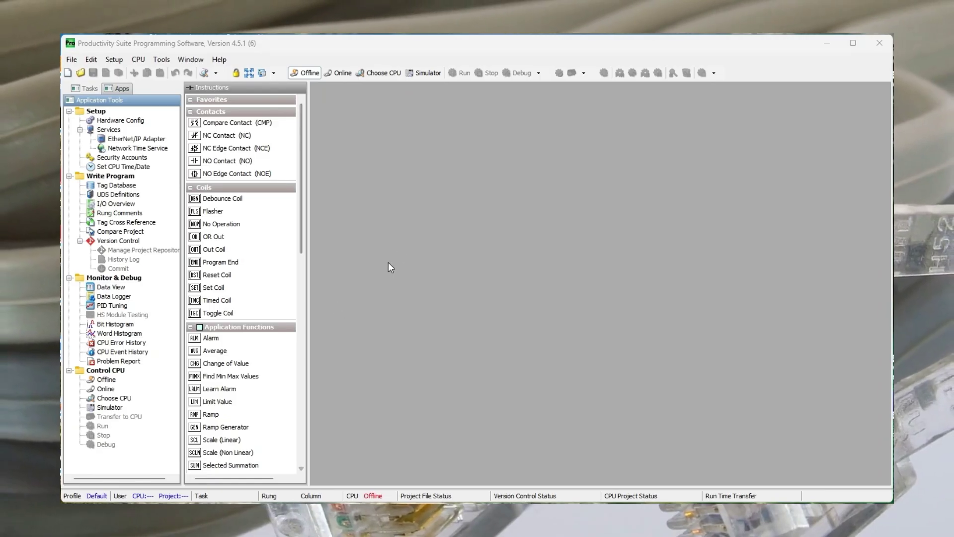
Step: View the list of discovered CPU connections, reopening it with each of the available Choose CPU commands
click(380, 73)
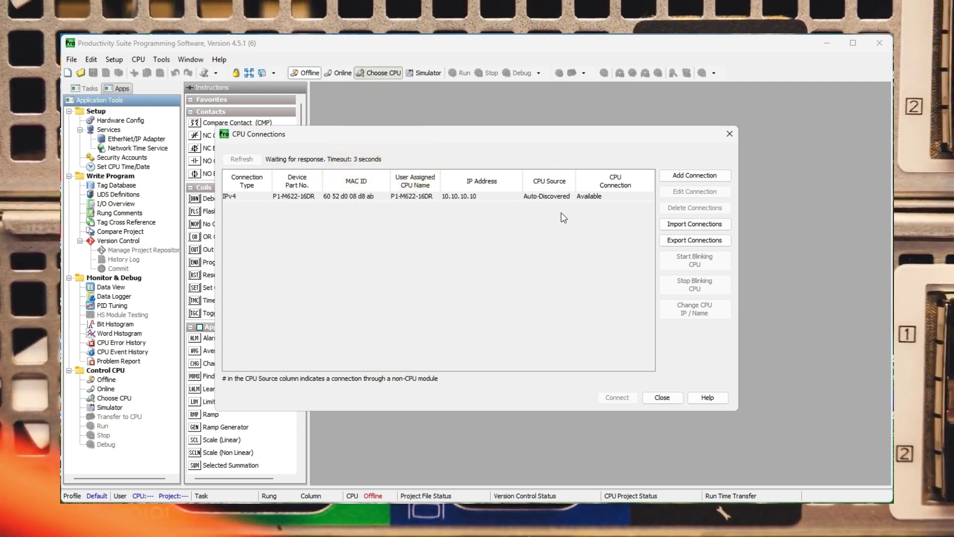
click(665, 397)
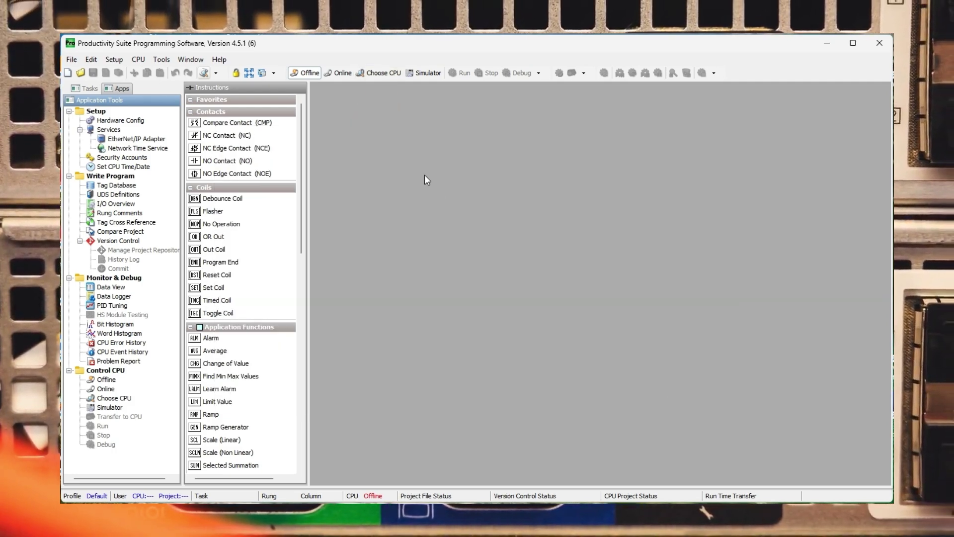
click(139, 60)
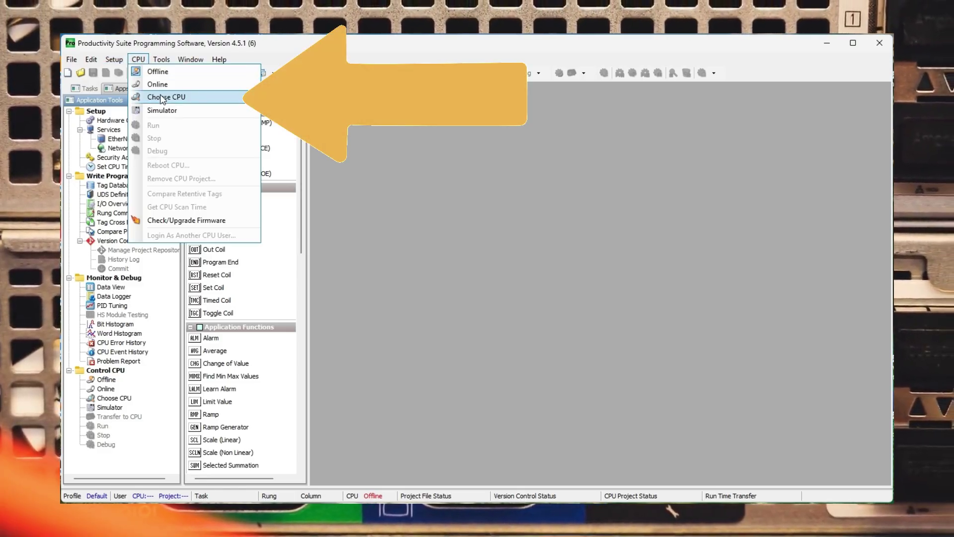
click(216, 97)
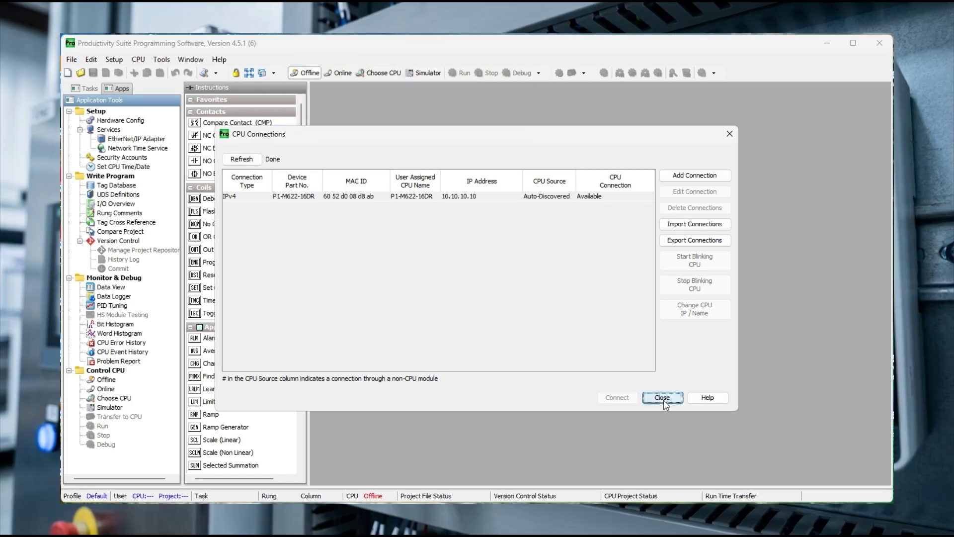
click(663, 398)
click(93, 88)
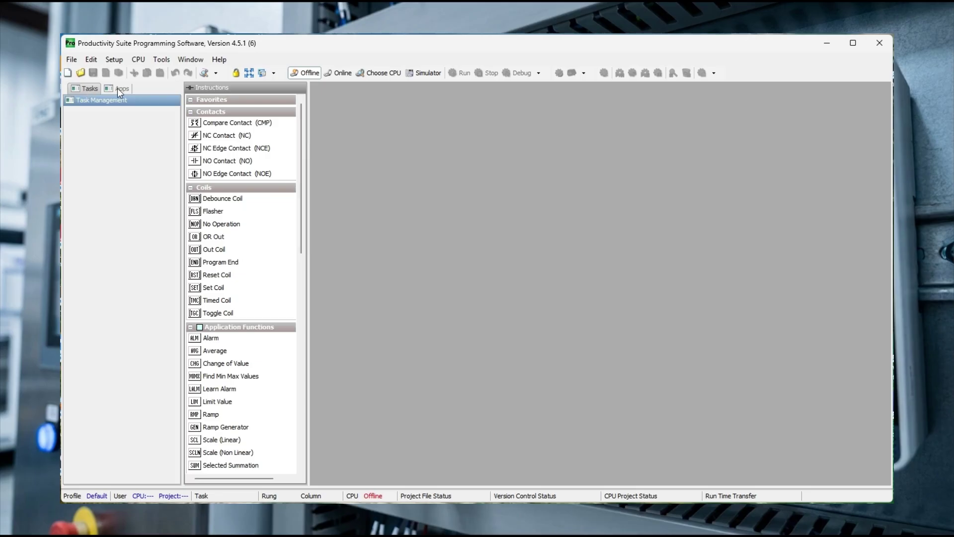
click(117, 88)
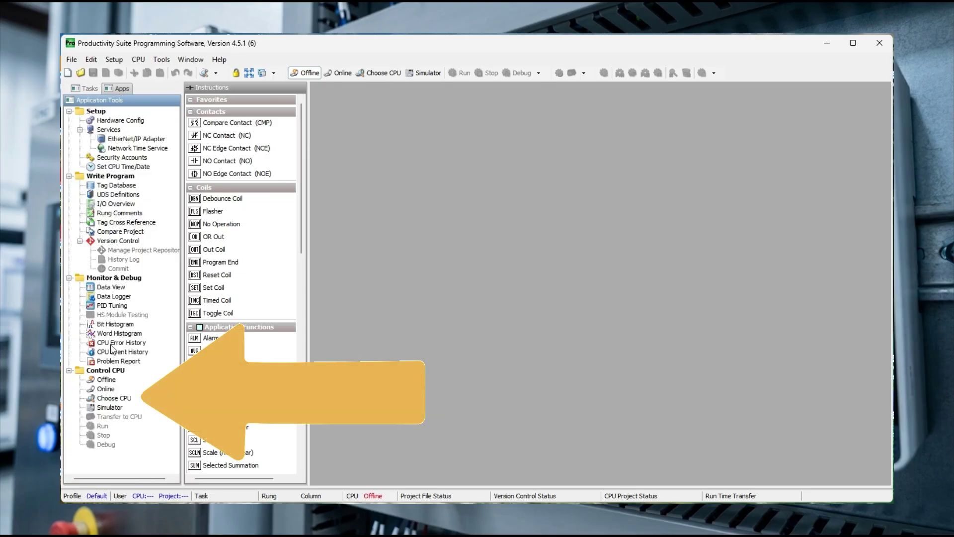
click(114, 400)
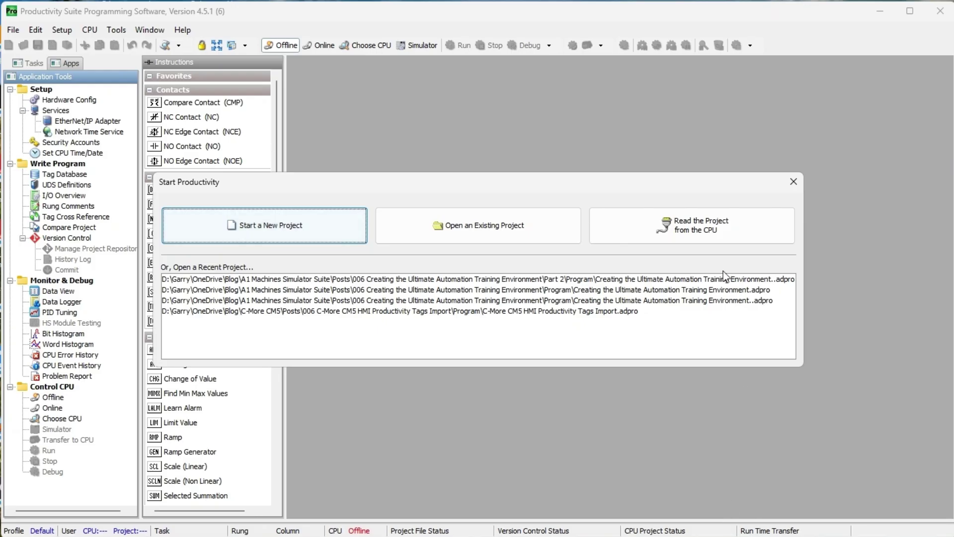
Step: Start reading the project from the CPU, and identify the discovered P1-M622-16DR by starting and stopping its blinking run light
click(645, 231)
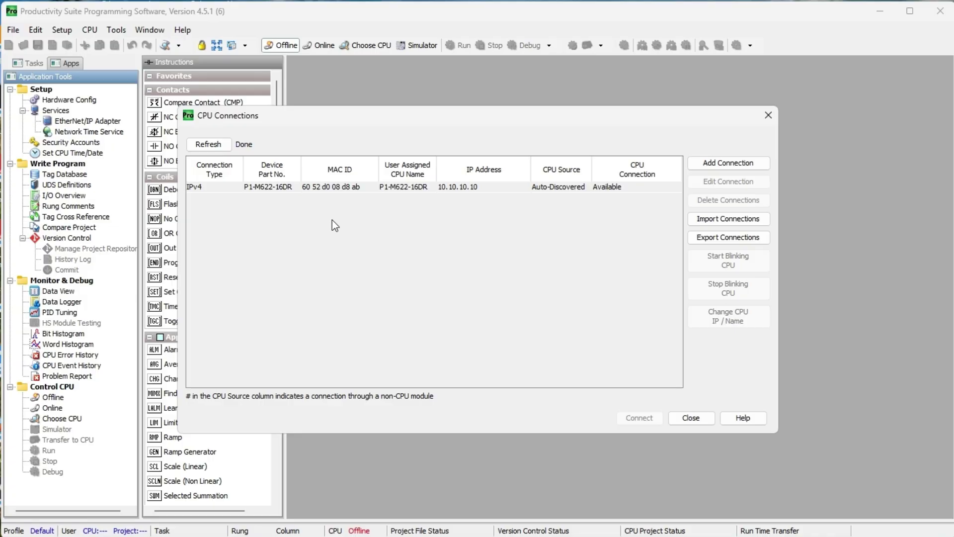
click(339, 188)
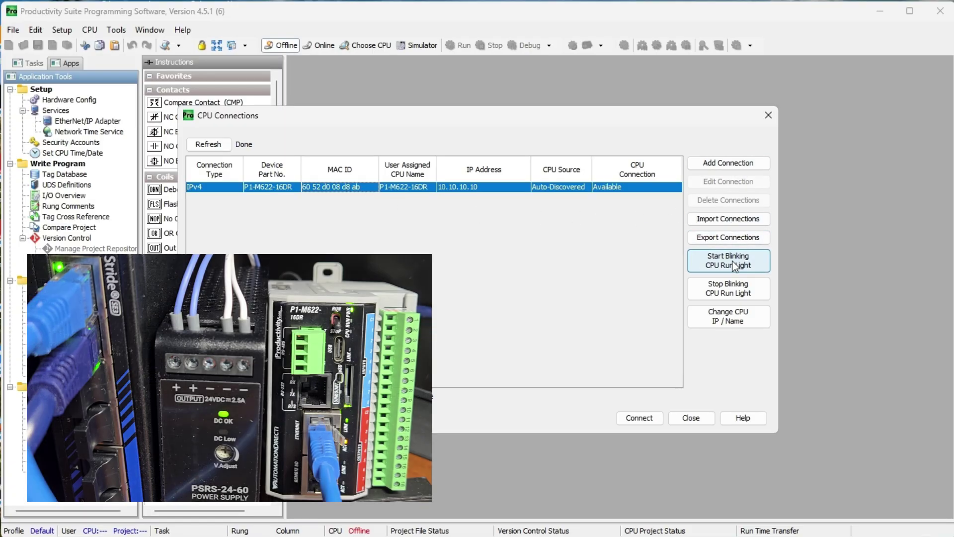
click(746, 267)
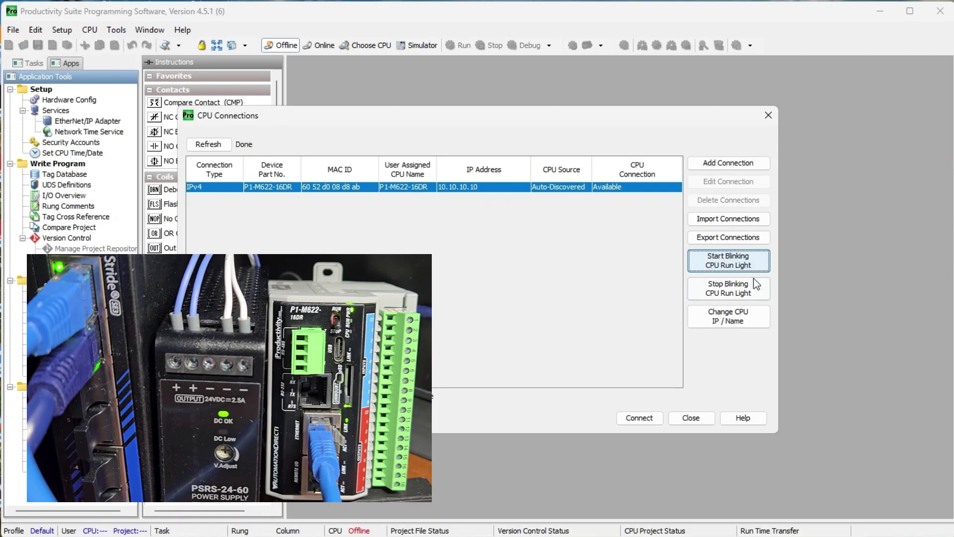
click(753, 295)
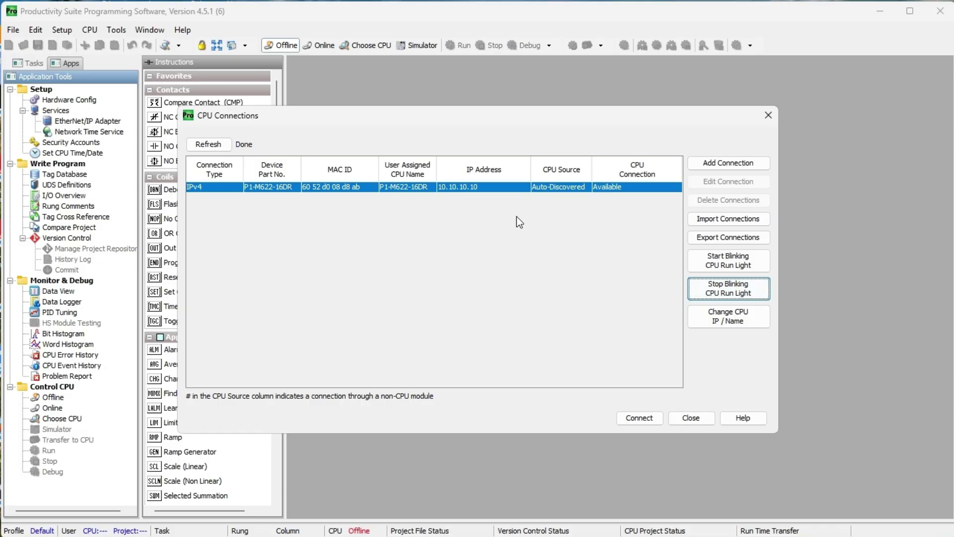
Step: Assign the P1-M622-16DR the IP address 192.168.1.156 with subnet mask 255.255.255.0
click(725, 318)
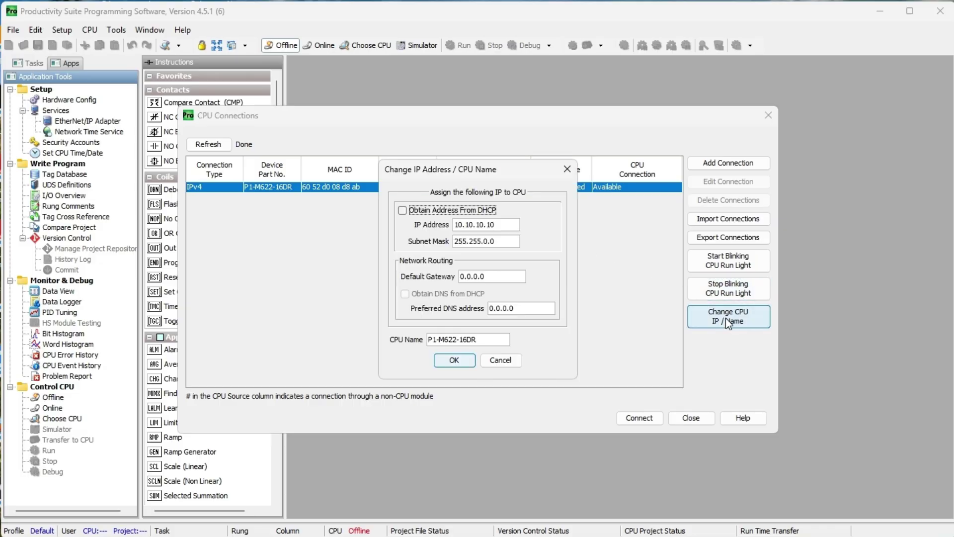
double_click(460, 228)
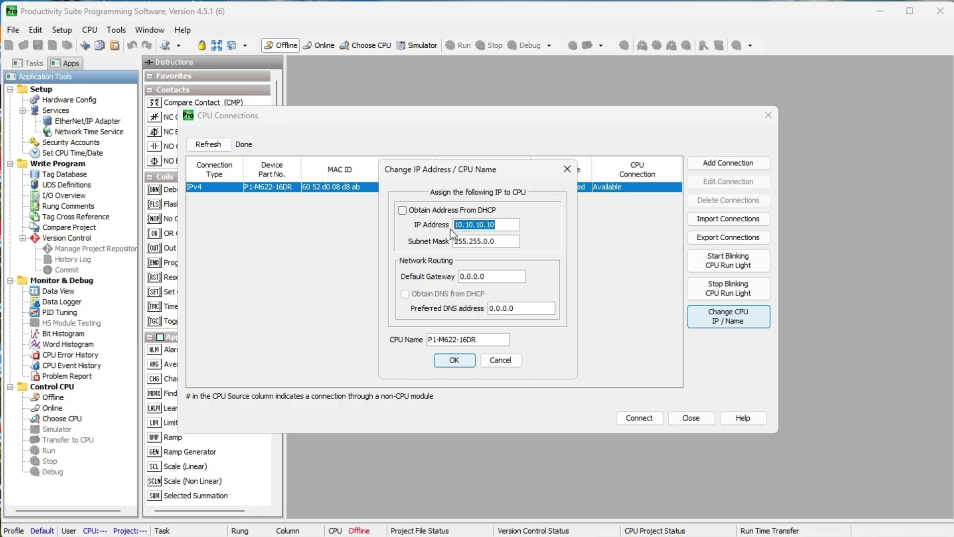
text(192.168.1.156)
double_click(483, 240)
click(484, 241)
Step: Set the CPU's default gateway to 192.168.1.1 and preferred DNS address to 8.8.4.4, and apply the network settings
click(495, 279)
drag(495, 280, 461, 282)
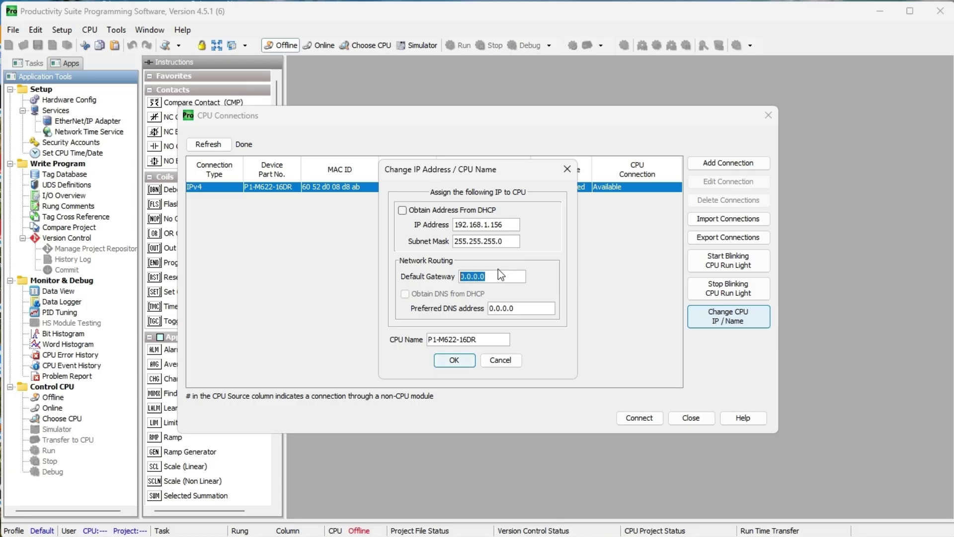
text(192.168.1.1)
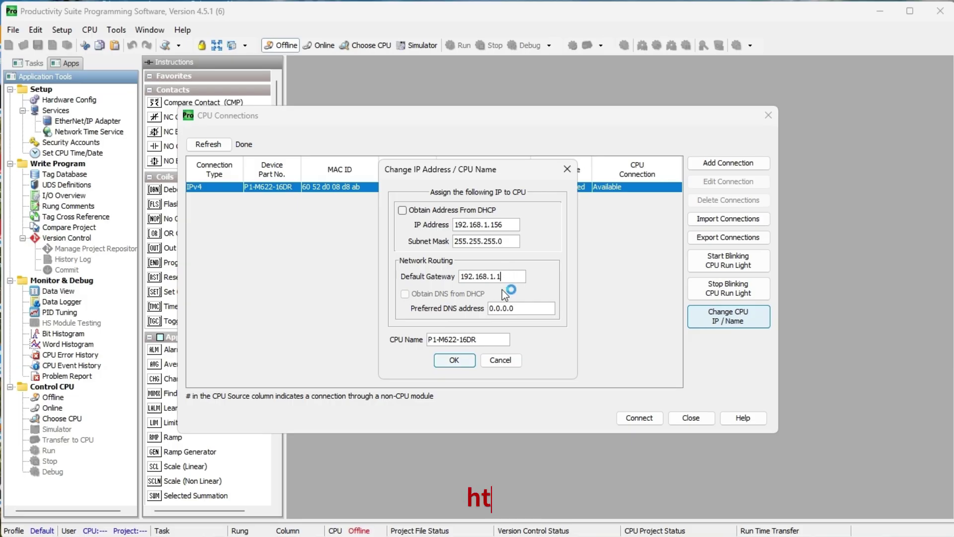
double_click(513, 308)
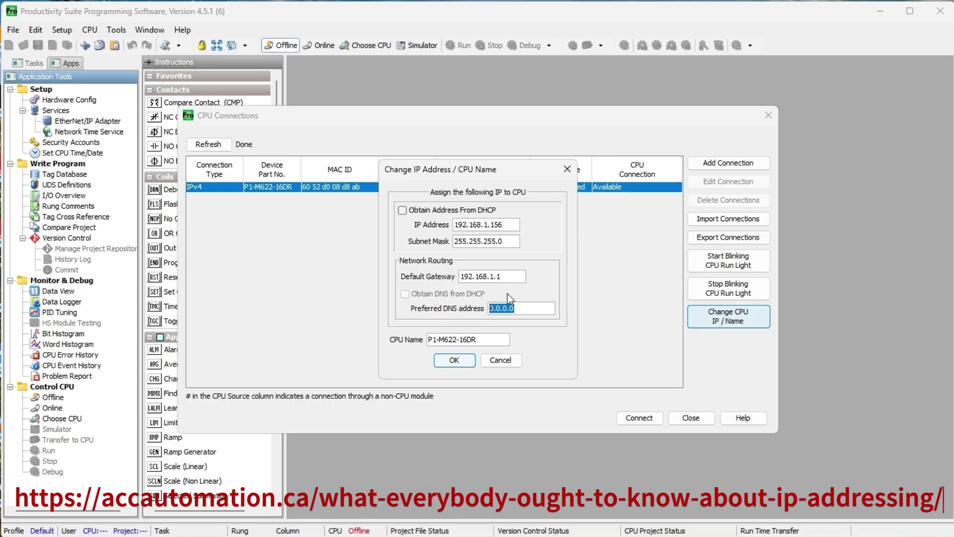
text(8.8.4.4)
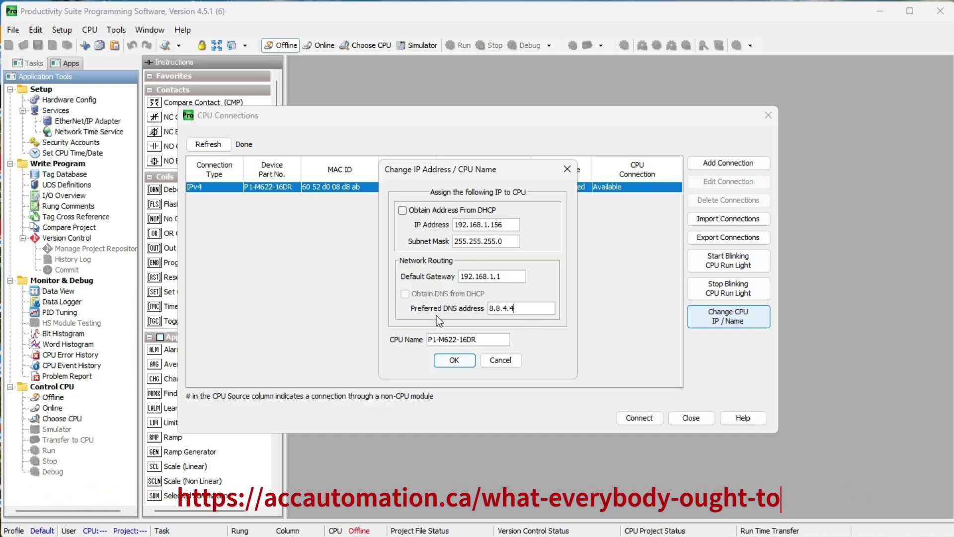
click(453, 364)
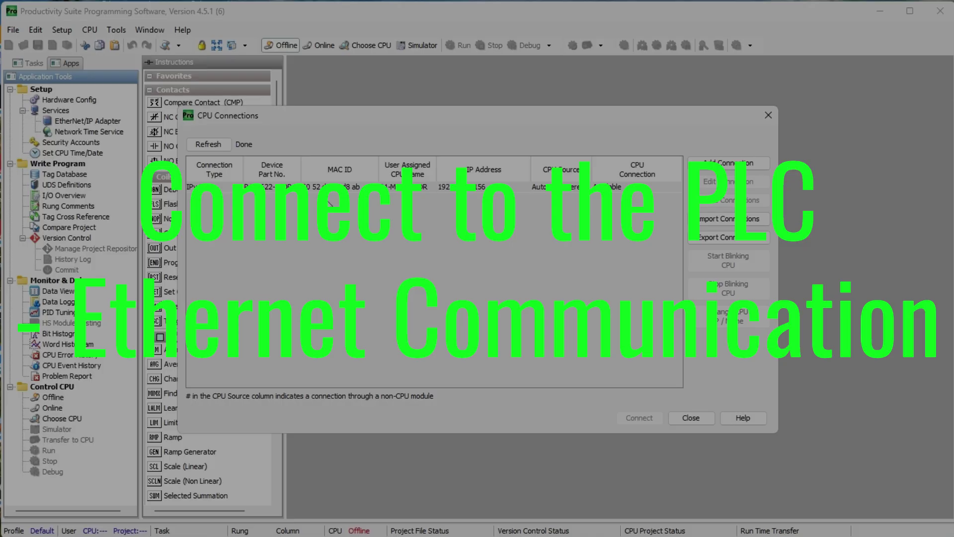
Step: Check communication with the CPU at 192.168.1.156 by starting and stopping its blinking run light
click(494, 191)
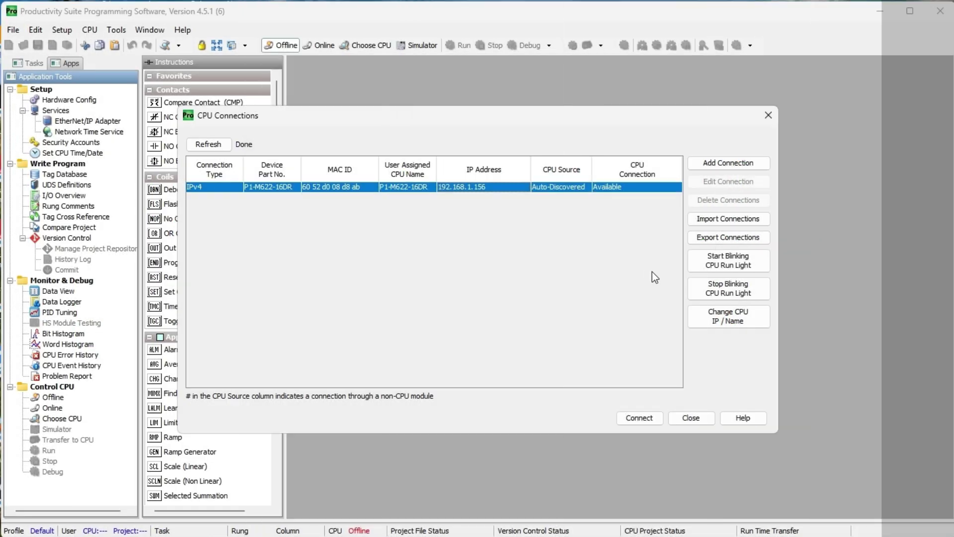
click(711, 263)
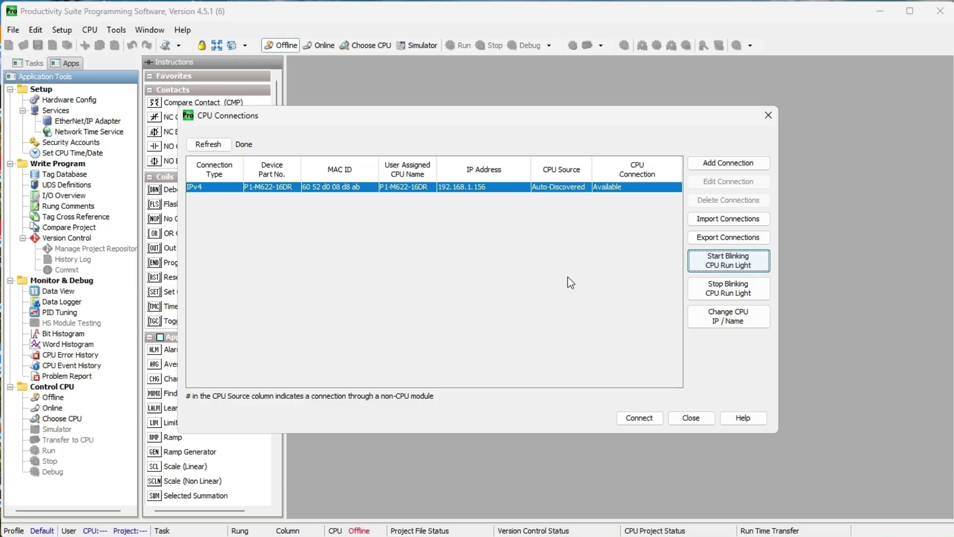
click(726, 293)
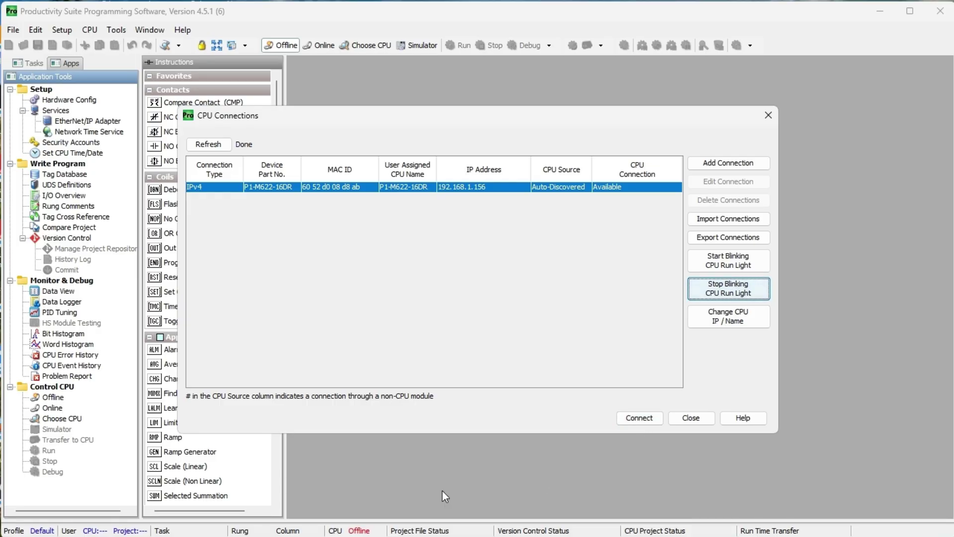
Step: Connect to the P1-M622-16DR at its new address and dismiss the project transfer messages
click(635, 421)
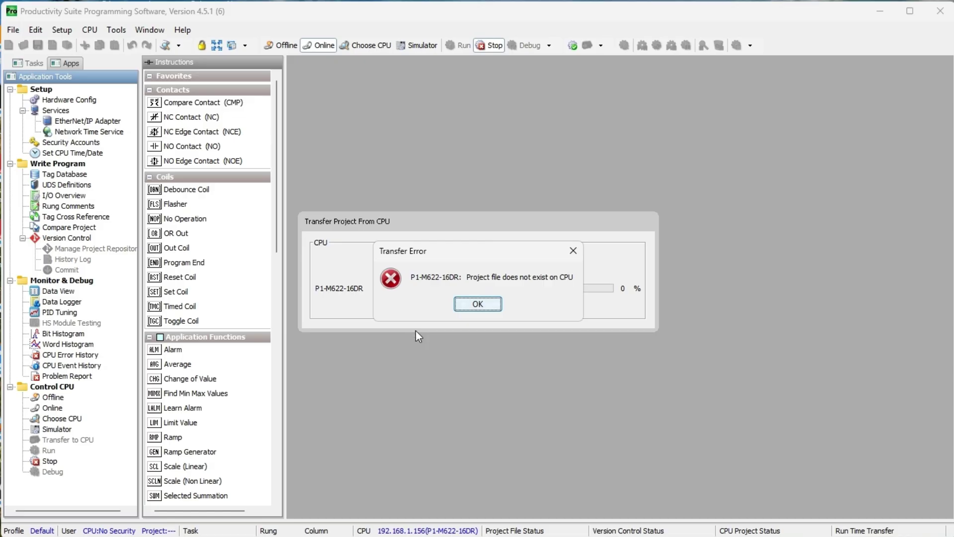
click(477, 304)
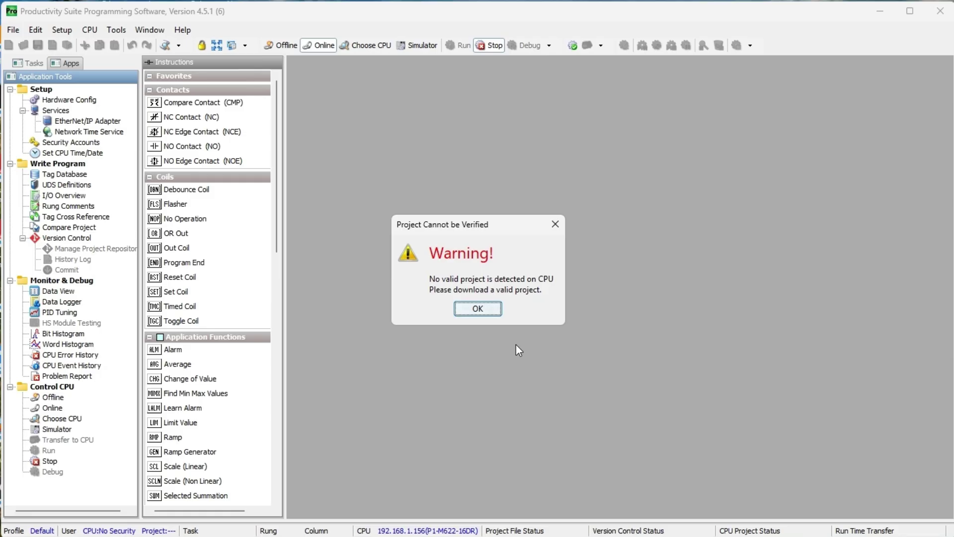
click(478, 308)
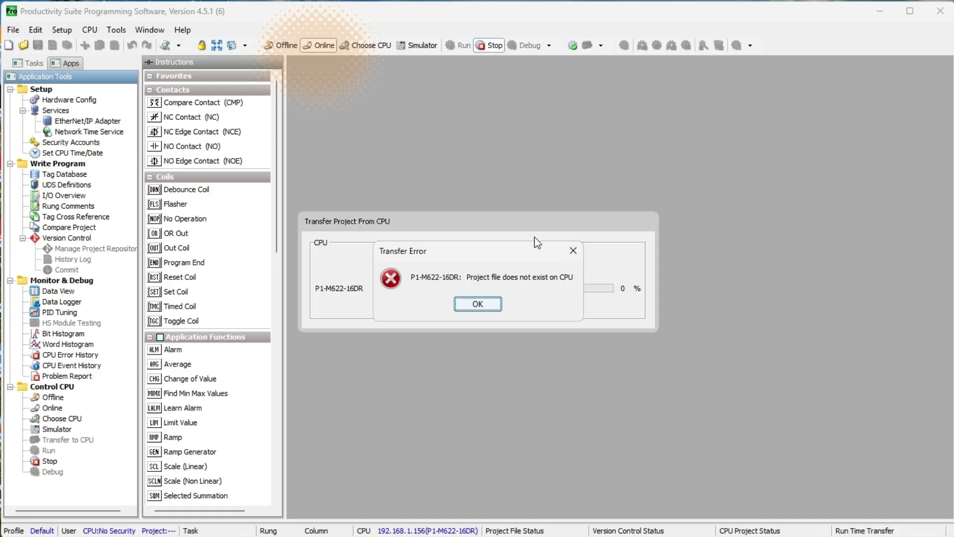
click(478, 305)
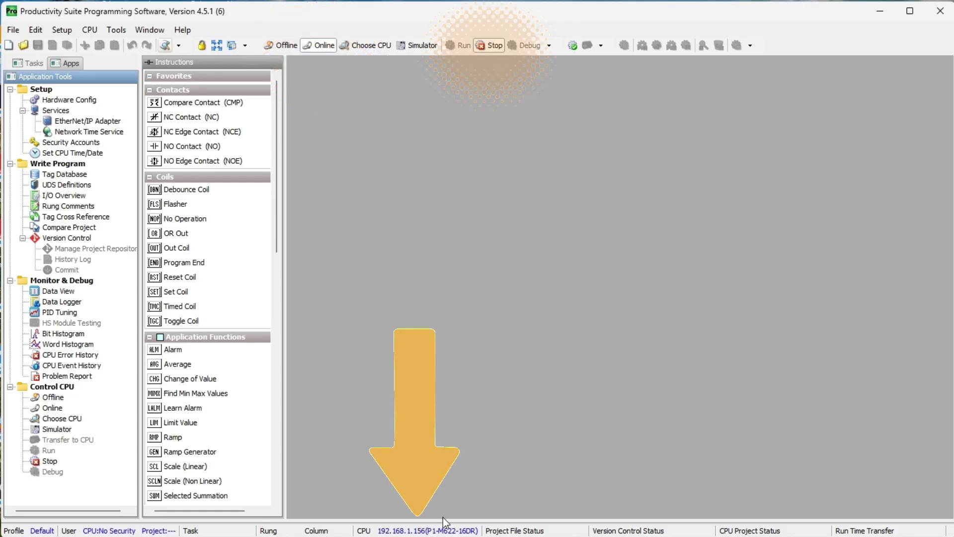